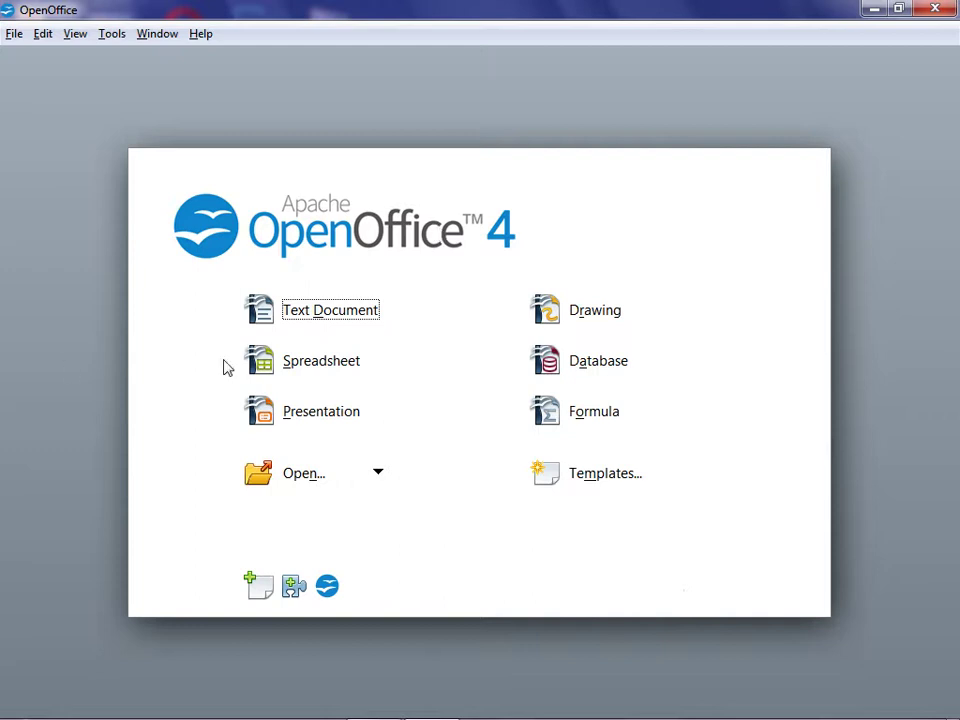
Create a new text document and enter the text "HI how are you?" on its first line.
click(320, 331)
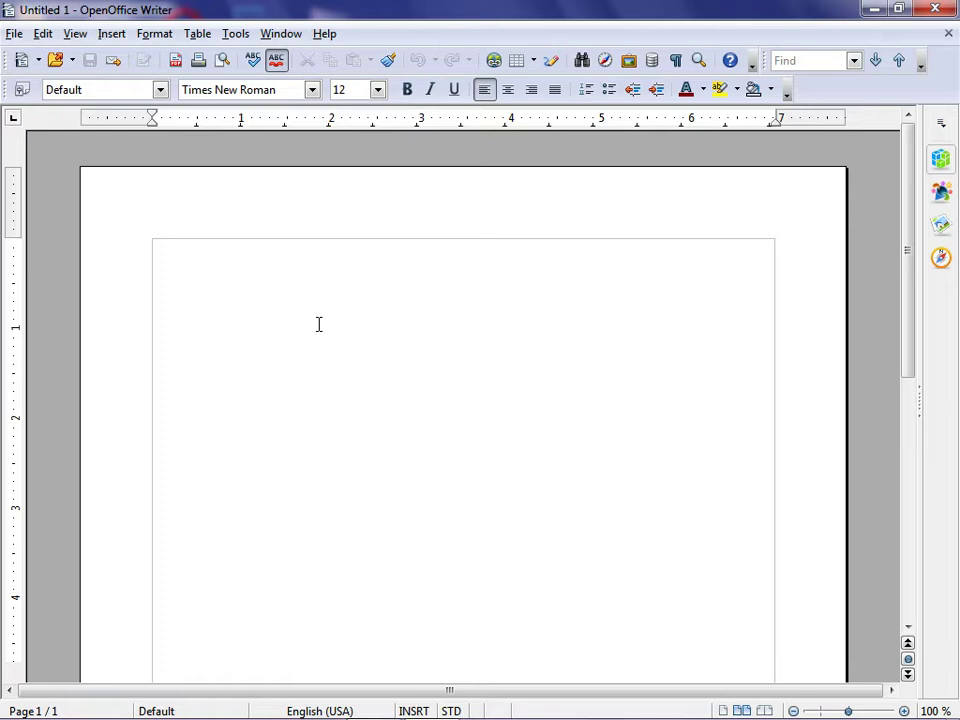
text(HI how are )
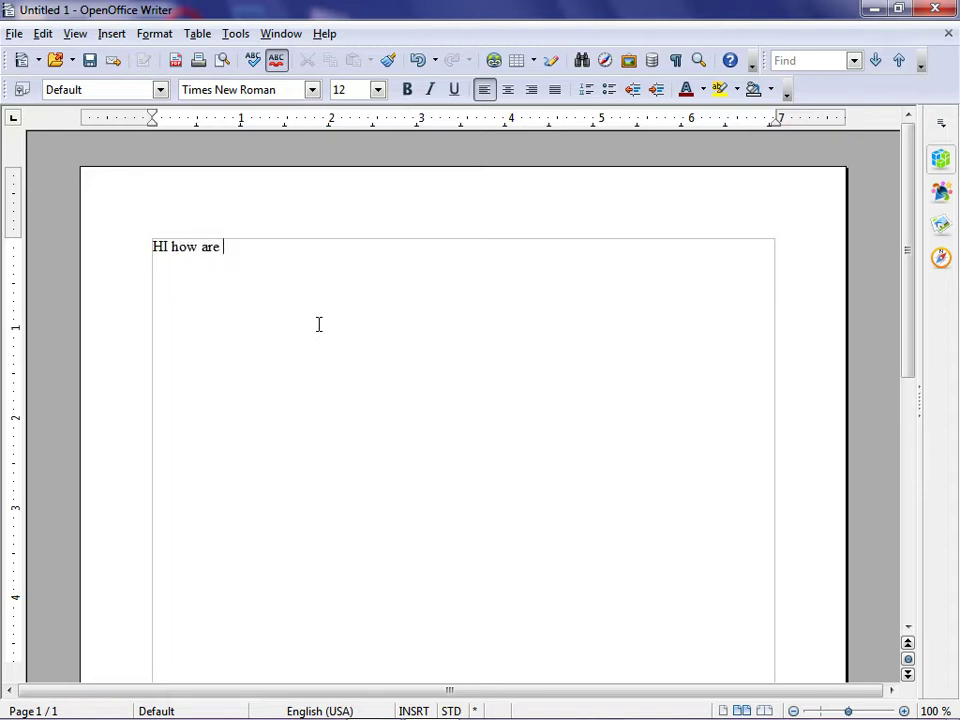
text(you?)
Start saving the document to the Desktop and name the file testAoo.
click(15, 34)
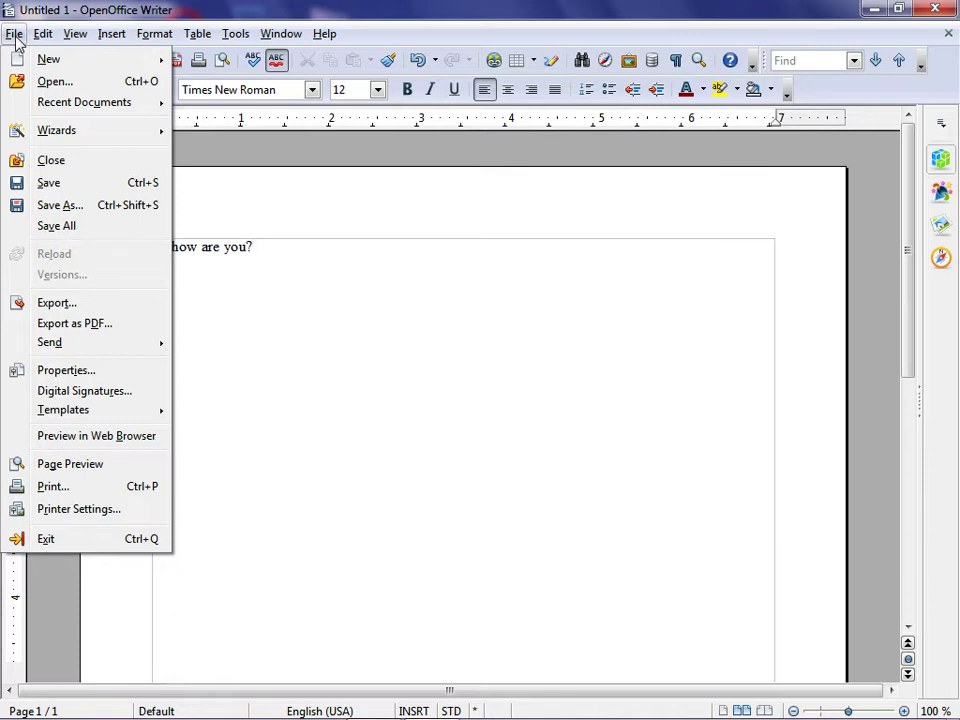
click(64, 190)
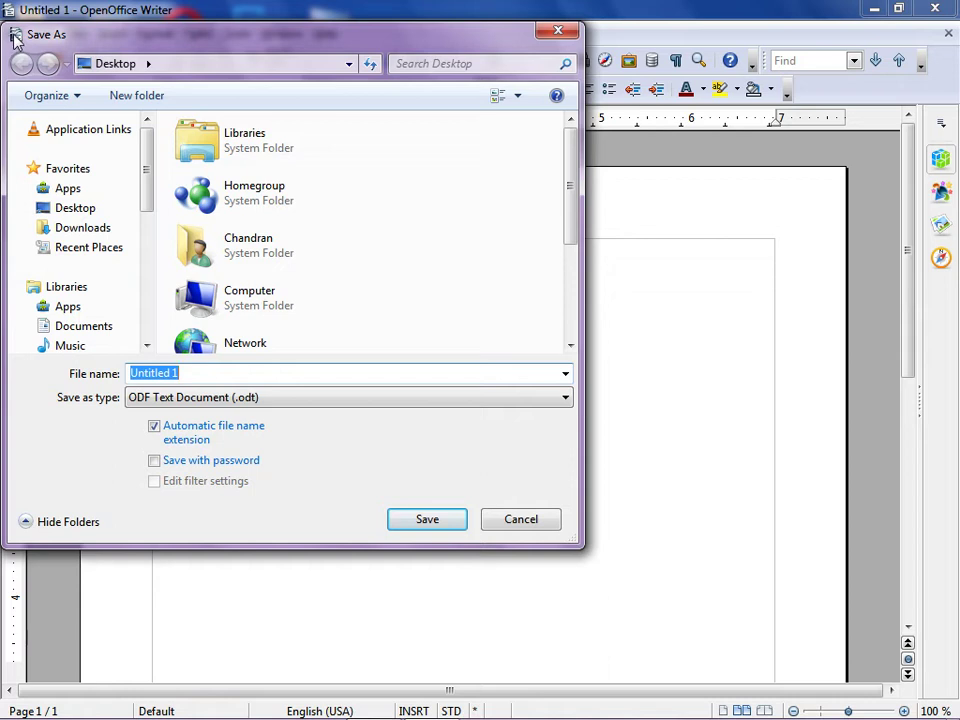
click(403, 380)
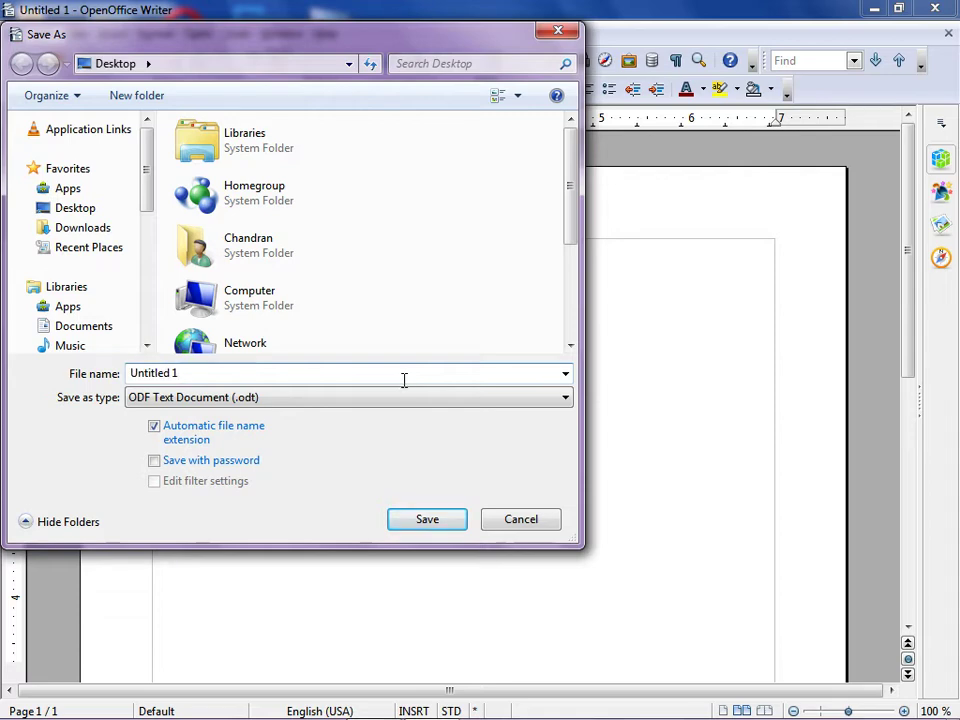
key(BackSpace)
key(BackSpace)
key(BackSpace)
key(BackSpace)
key(BackSpace)
key(BackSpace)
key(BackSpace)
key(BackSpace)
key(BackSpace)
key(BackSpace)
text(ts)
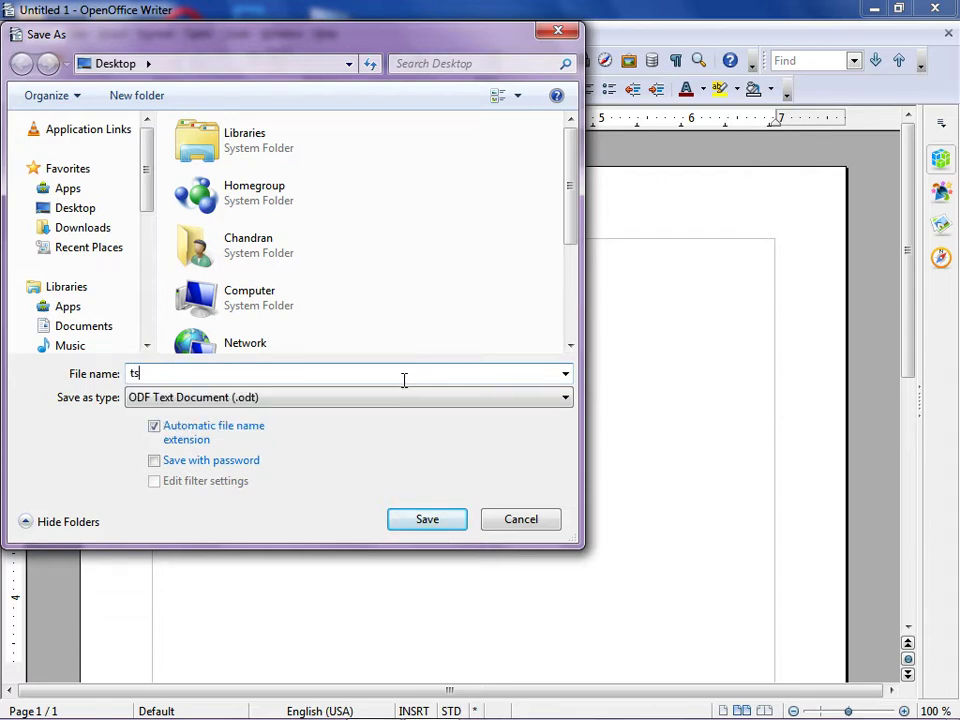
key(BackSpace)
text(estAoo)
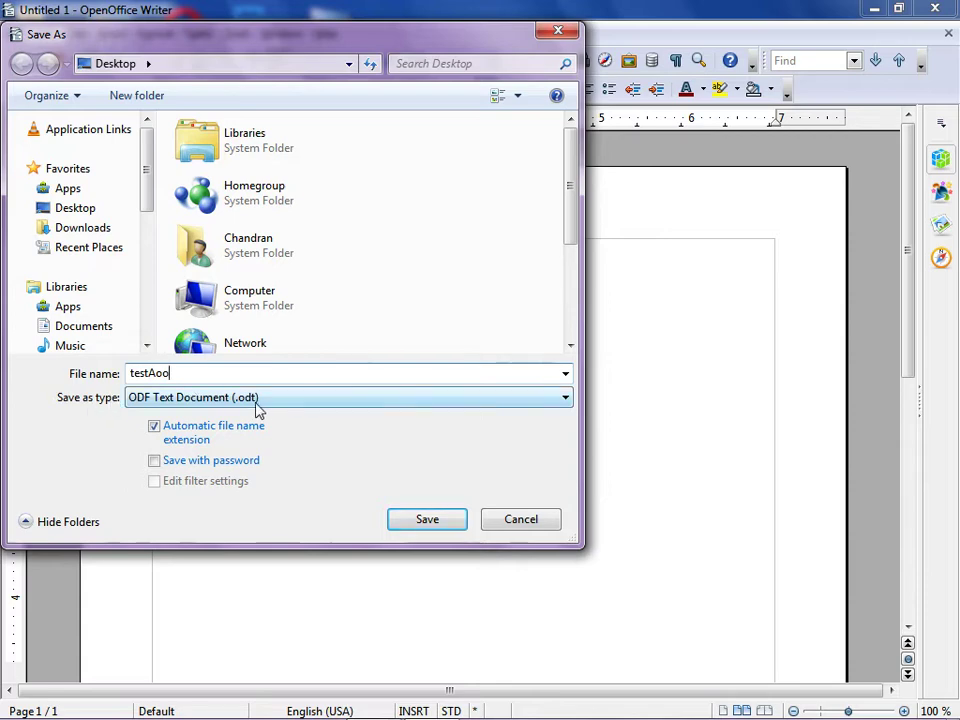
Set the file type to Microsoft Word 97/2000/XP (.doc) and save the document, keeping the current format.
click(566, 400)
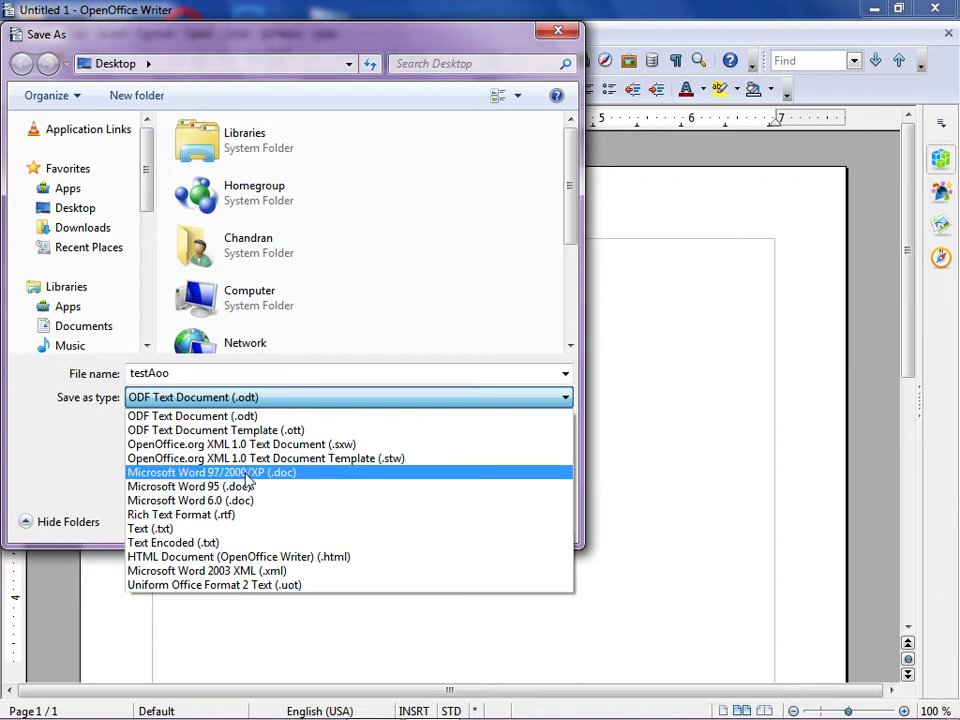
click(295, 476)
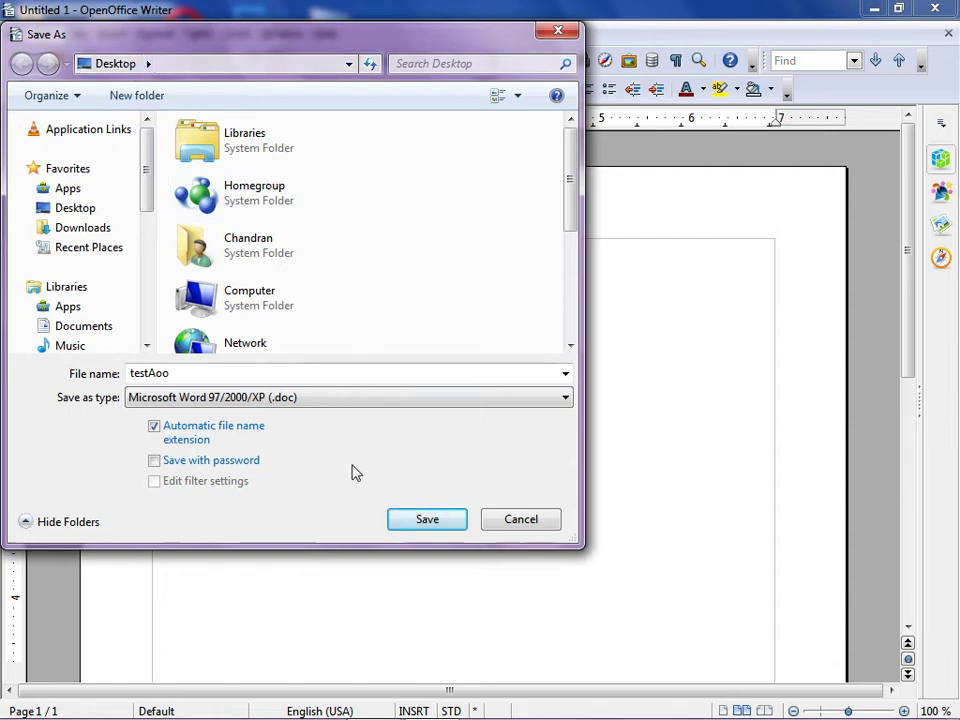
click(428, 521)
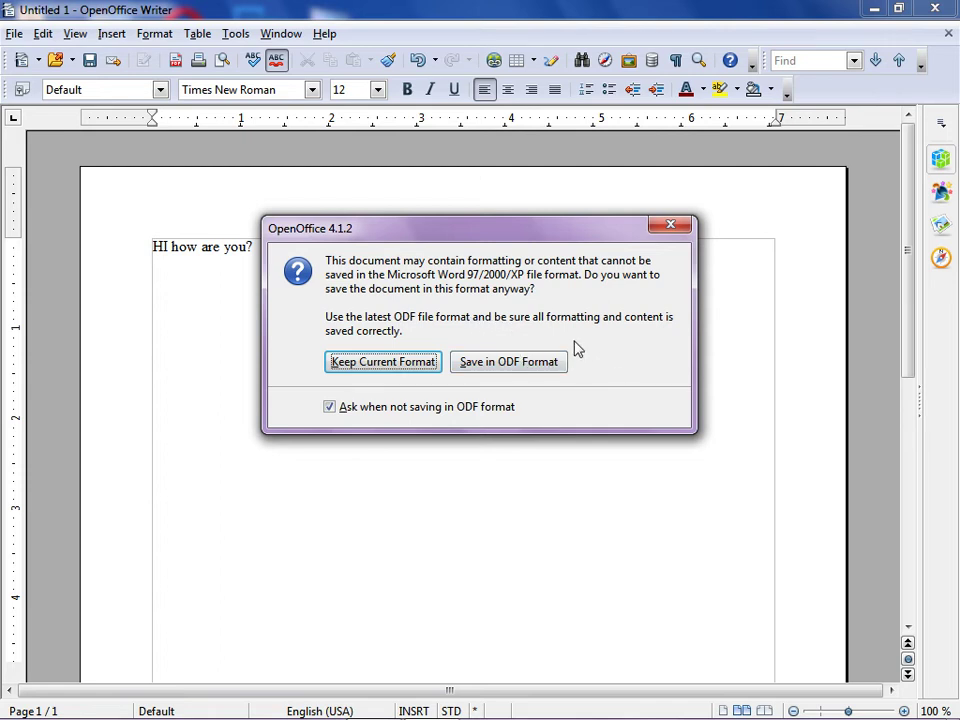
click(409, 367)
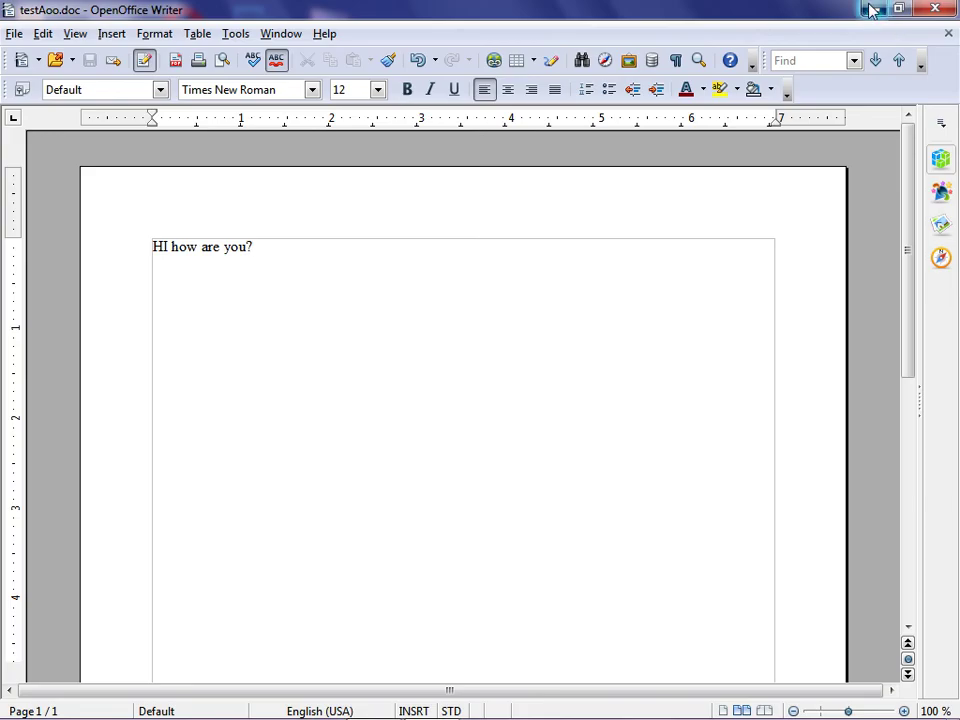
Minimize the document window and try to open testAoo from the desktop in Microsoft Word.
click(868, 9)
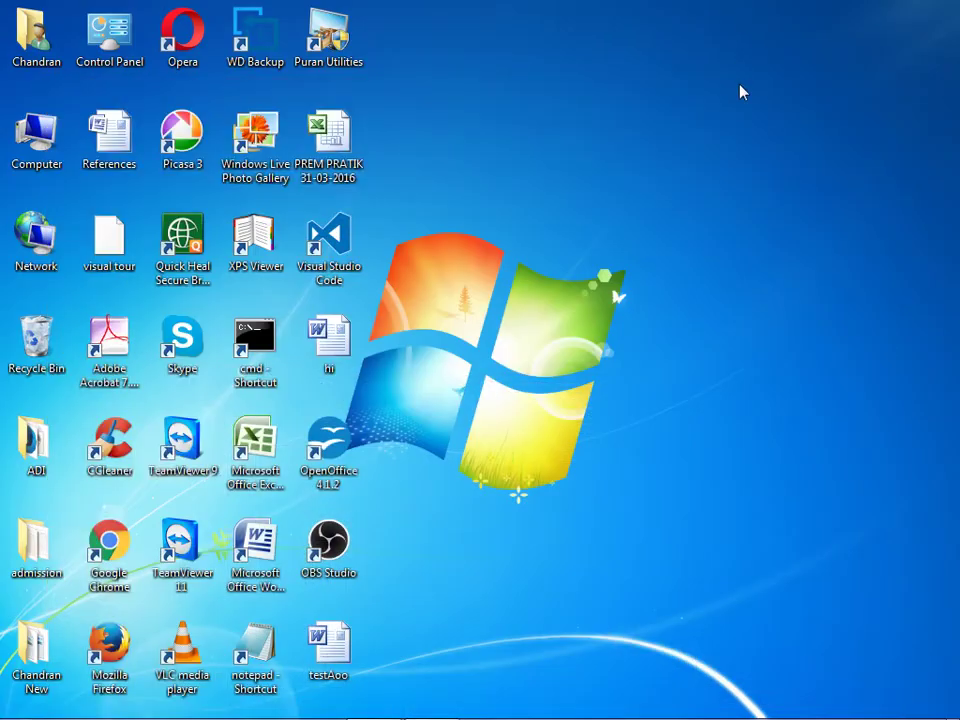
double_click(343, 652)
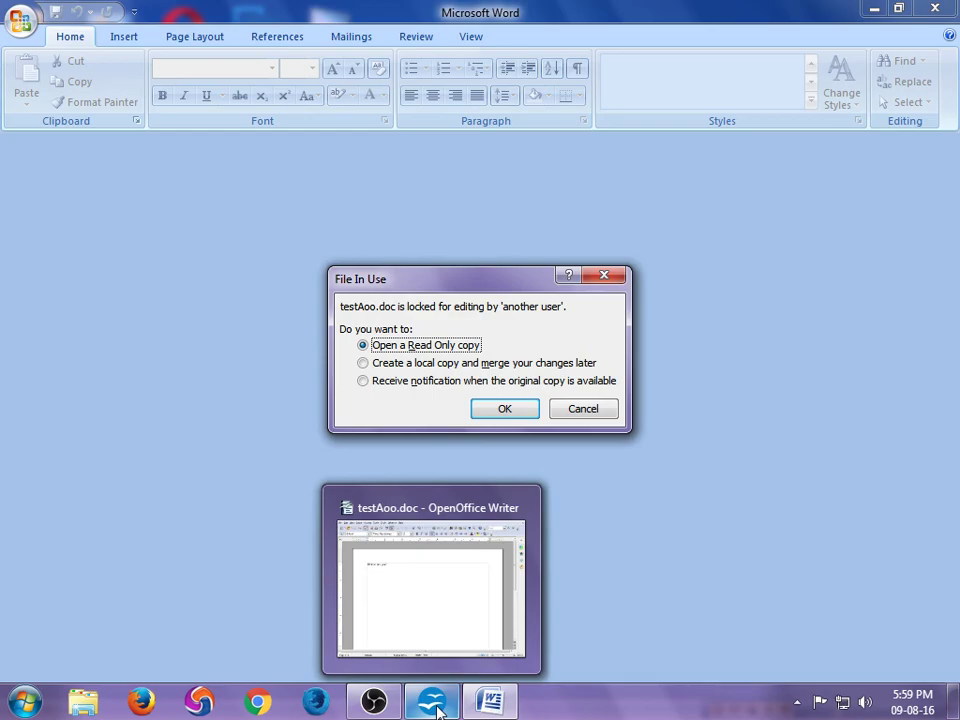
Close testAoo.doc in OpenOffice Writer, cancel the locked-file opening in Word, and reopen testAoo from the desktop.
click(437, 710)
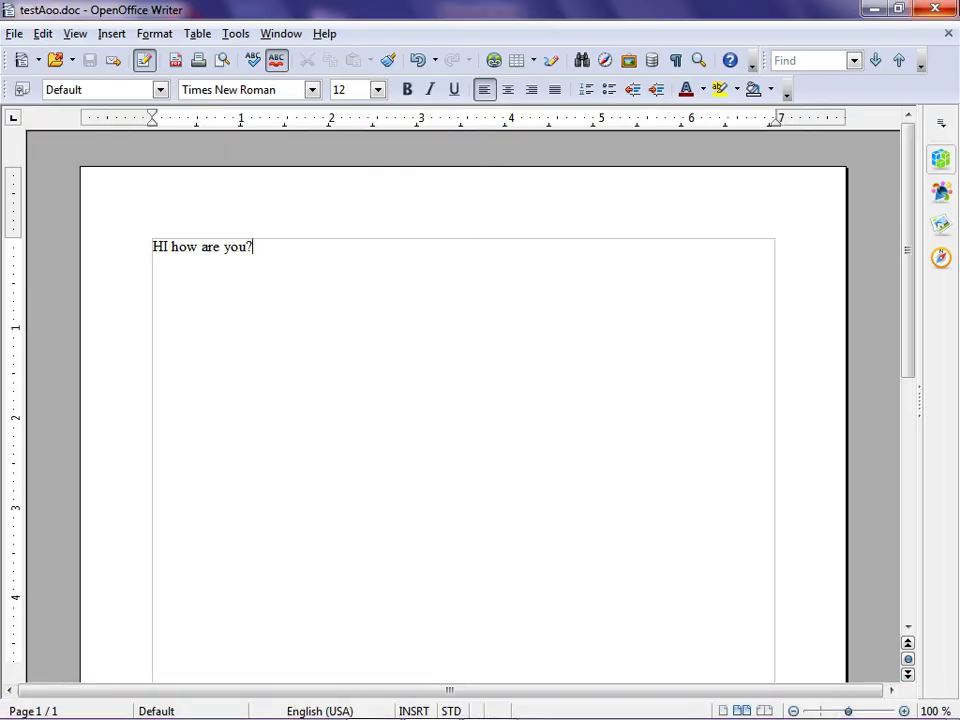
click(938, 9)
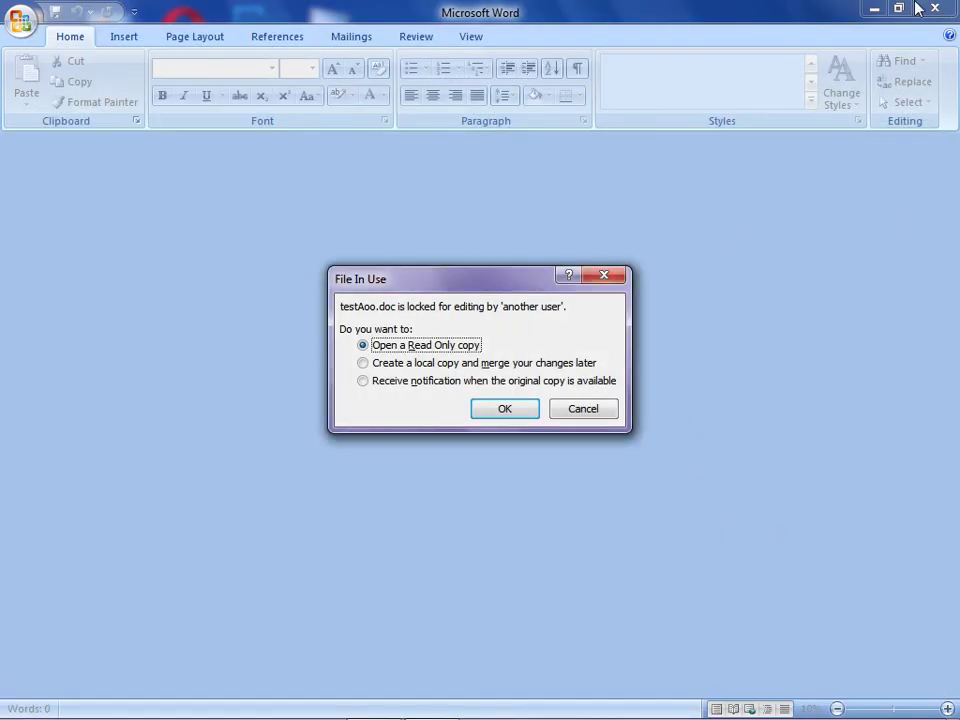
click(604, 275)
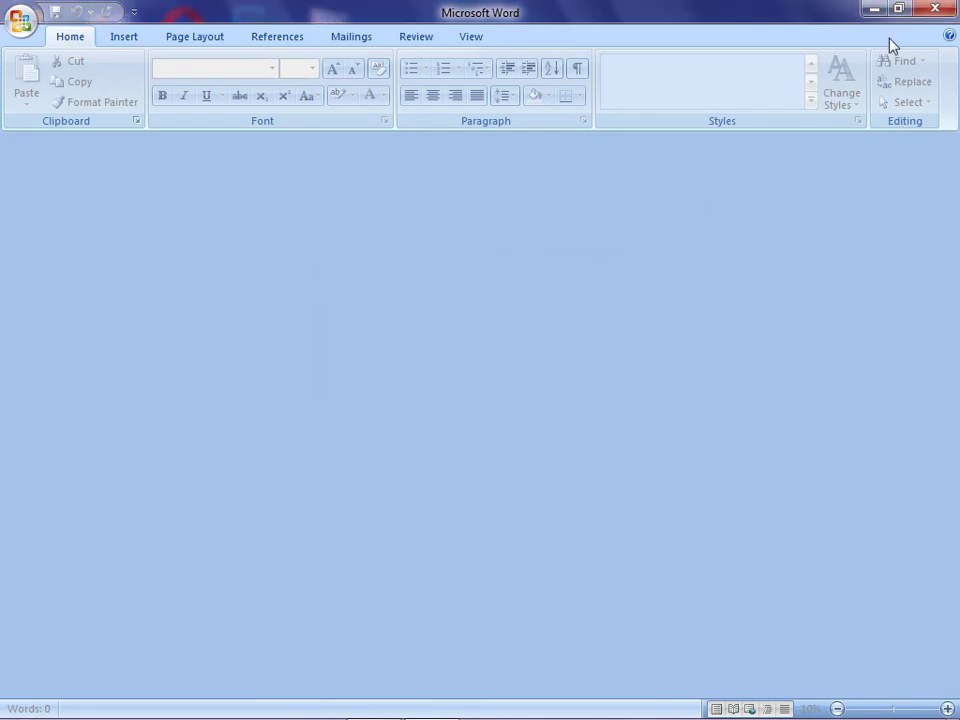
click(936, 9)
double_click(350, 683)
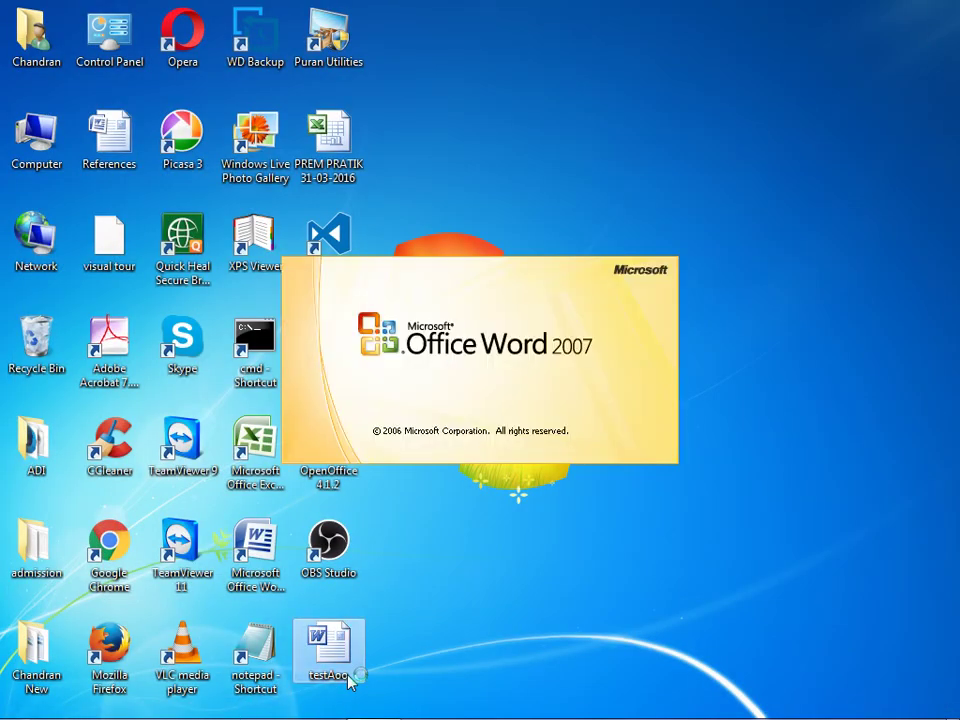